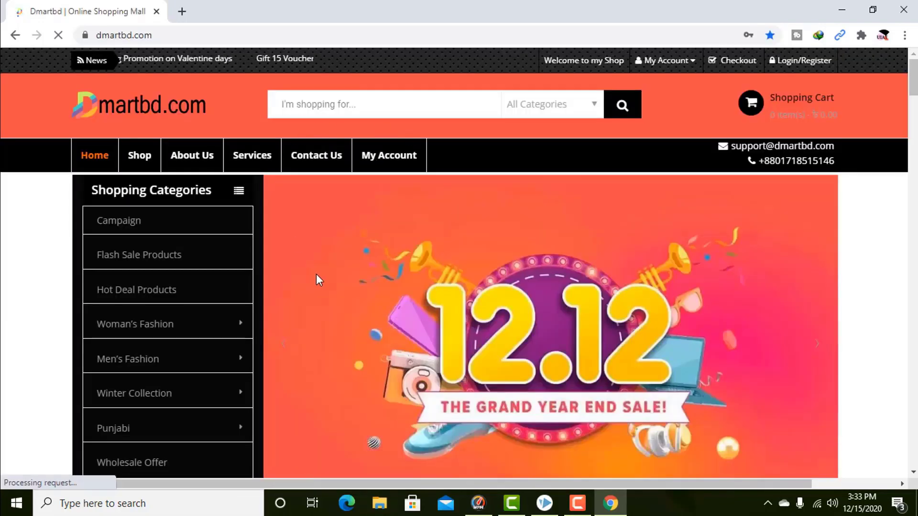
Go to the 'Affiliate marketing' link in the site footer and open that page.
{"action": "scroll", "coordinate": [445, 354], "scroll_direction": "down", "scroll_amount": 3}
{"action": "scroll", "coordinate": [444, 354], "scroll_direction": "down", "scroll_amount": 15}
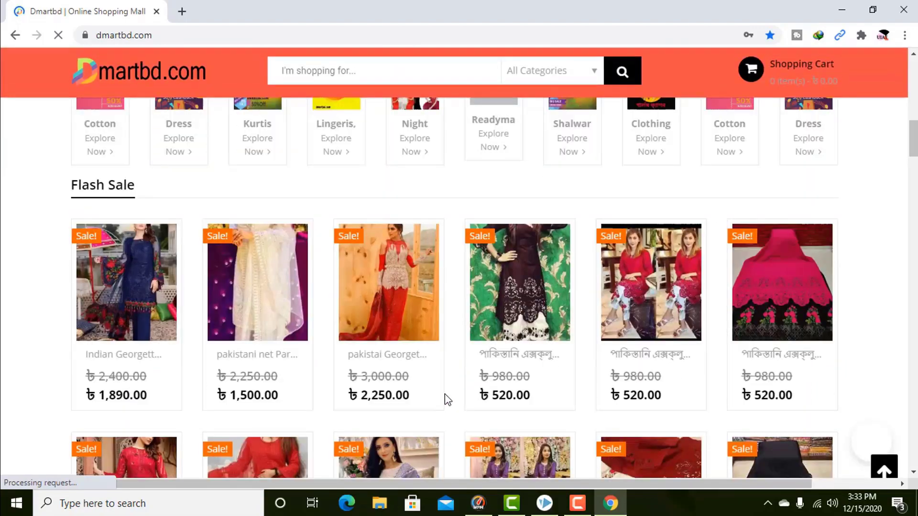
{"action": "scroll", "coordinate": [467, 395], "scroll_direction": "down", "scroll_amount": 20}
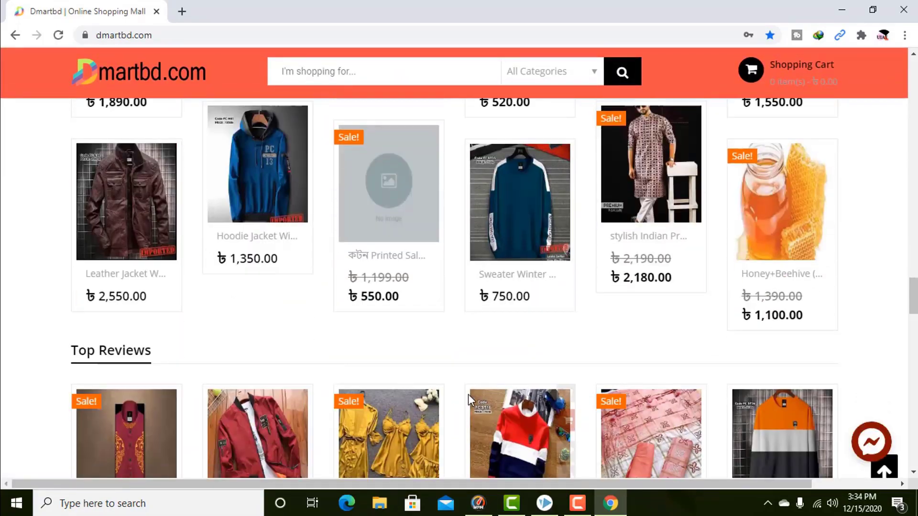
{"action": "scroll", "coordinate": [473, 390], "scroll_direction": "down", "scroll_amount": 15}
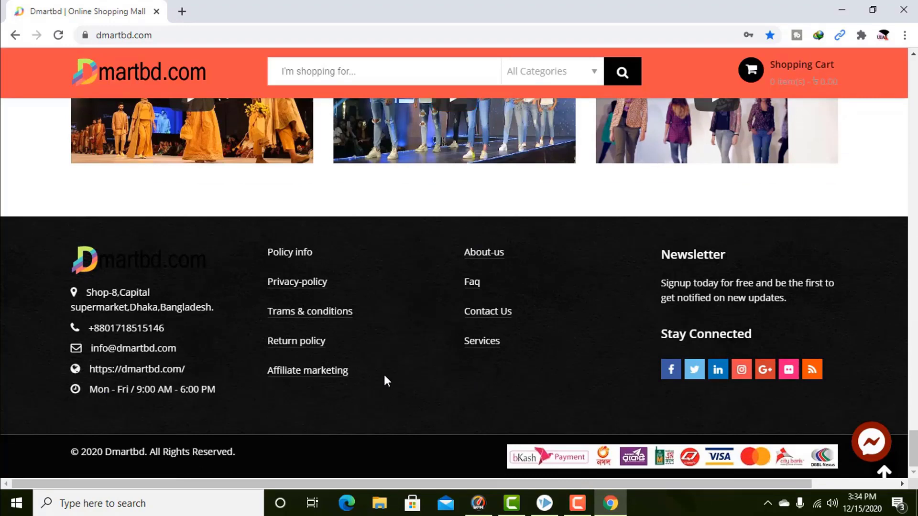
{"action": "left_click", "coordinate": [311, 376]}
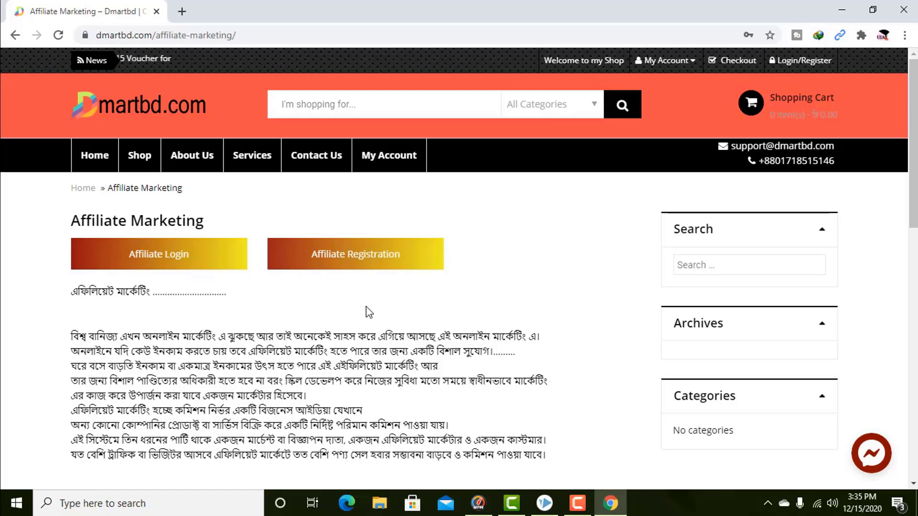
Open the Affiliate Registration form and scroll through its fields.
{"action": "left_click", "coordinate": [365, 257]}
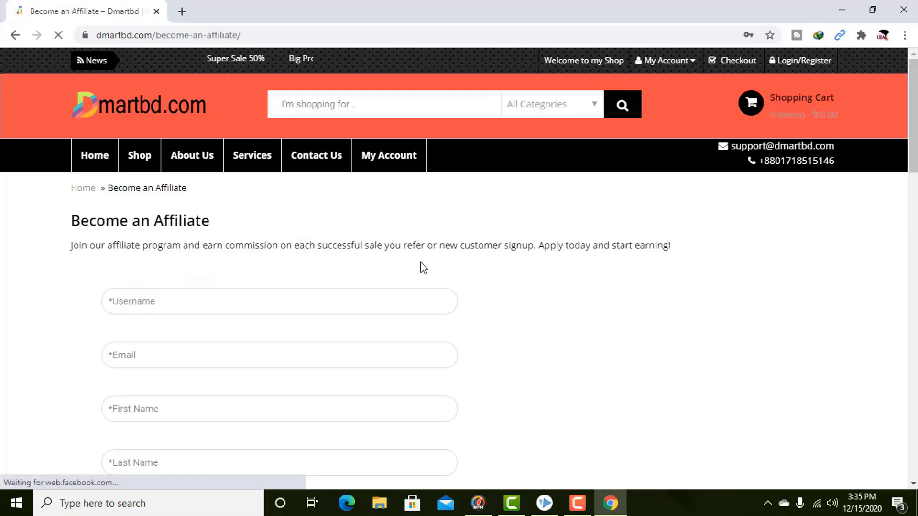
{"action": "scroll", "coordinate": [447, 334], "scroll_direction": "down", "scroll_amount": 7}
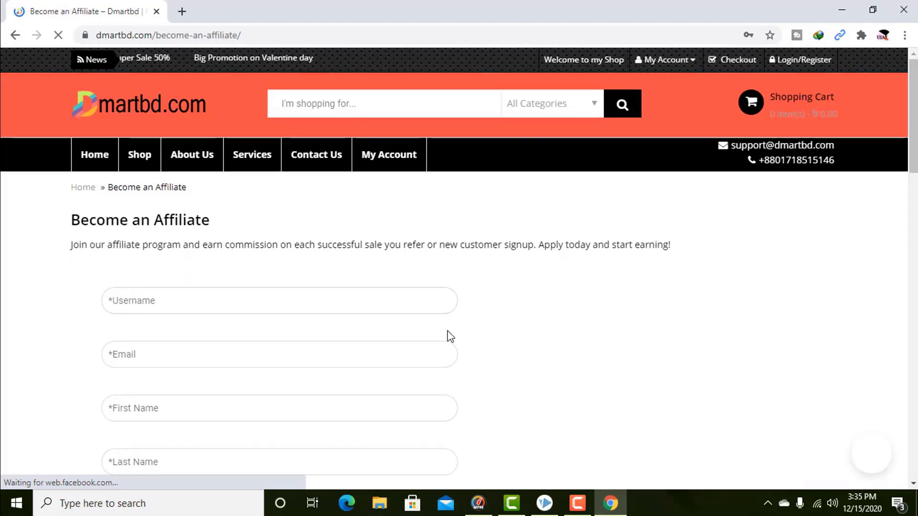
{"action": "scroll", "coordinate": [458, 363], "scroll_direction": "down", "scroll_amount": 6}
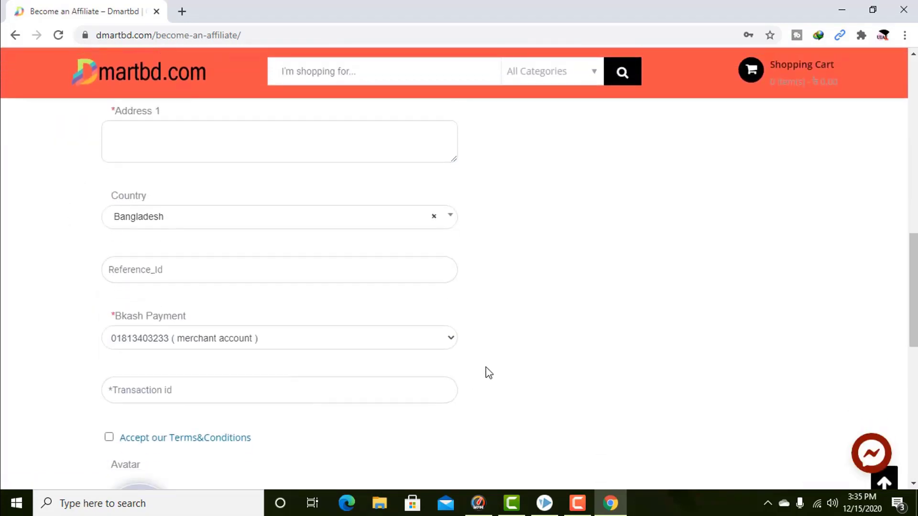
{"action": "scroll", "coordinate": [487, 370], "scroll_direction": "down", "scroll_amount": 3}
{"action": "scroll", "coordinate": [496, 367], "scroll_direction": "up", "scroll_amount": 15}
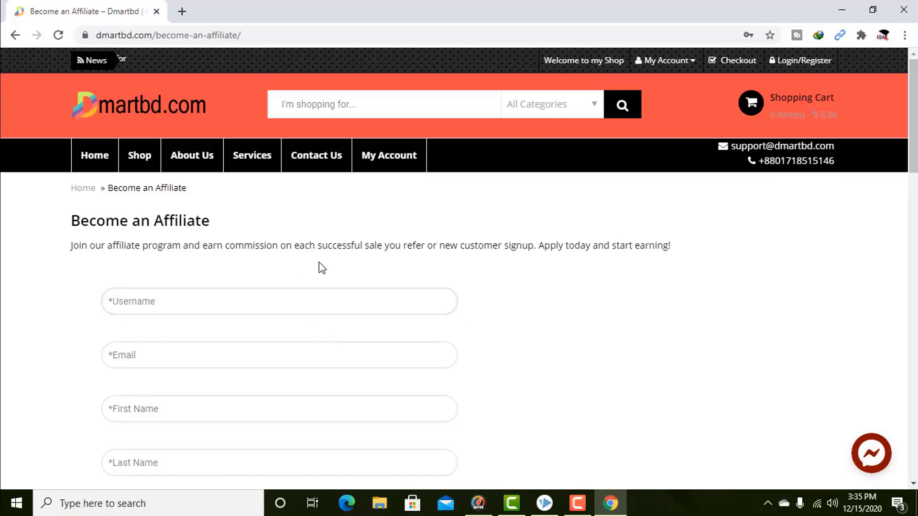
{"action": "scroll", "coordinate": [316, 273], "scroll_direction": "down", "scroll_amount": 1}
Enter a username in the Username field, correcting its last characters.
{"action": "left_click", "coordinate": [201, 235]}
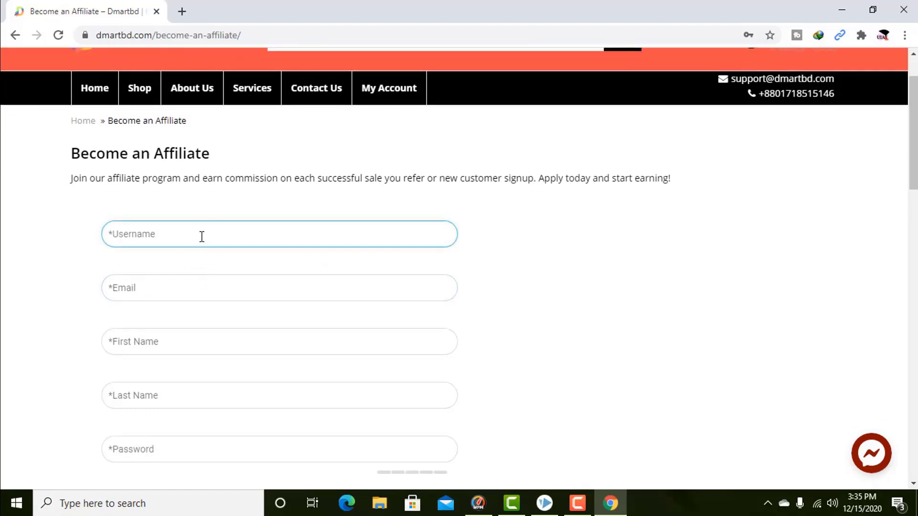
{"action": "left_click", "coordinate": [200, 234]}
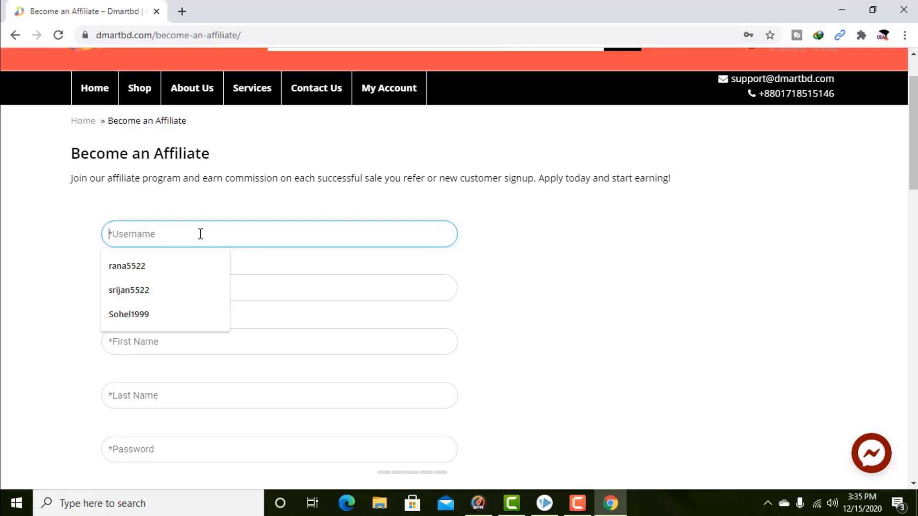
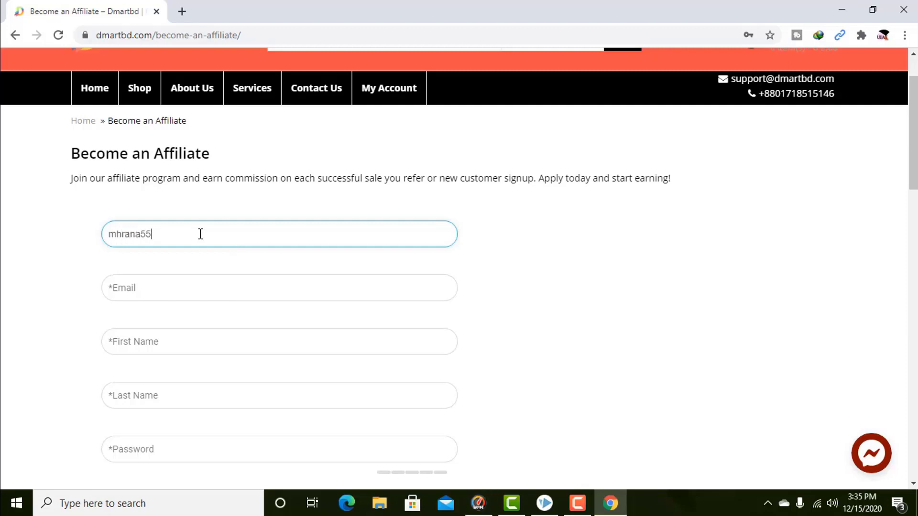
Fill the email address, first name and last name from saved autofill entries.
{"action": "left_click", "coordinate": [209, 286]}
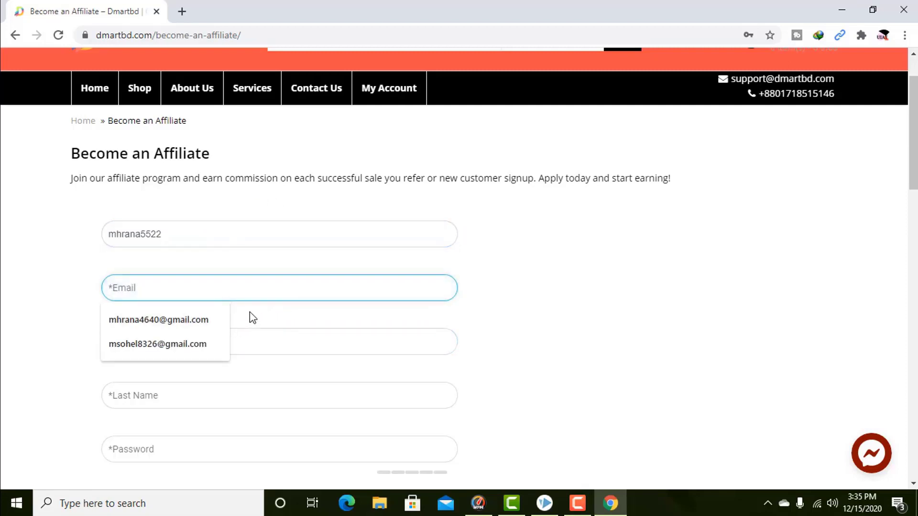
{"action": "left_click", "coordinate": [191, 320]}
{"action": "scroll", "coordinate": [331, 321], "scroll_direction": "down", "scroll_amount": 2}
{"action": "left_click", "coordinate": [163, 286]}
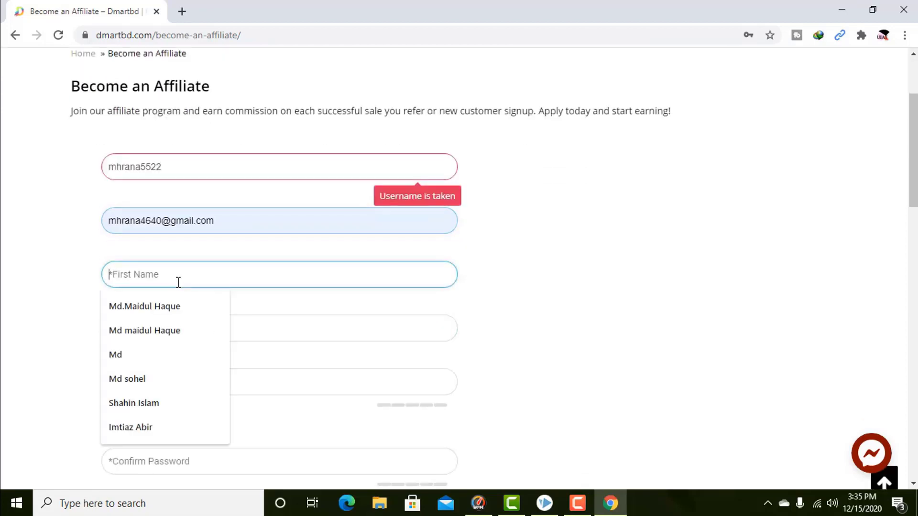
{"action": "left_click", "coordinate": [159, 308]}
{"action": "left_click", "coordinate": [171, 325]}
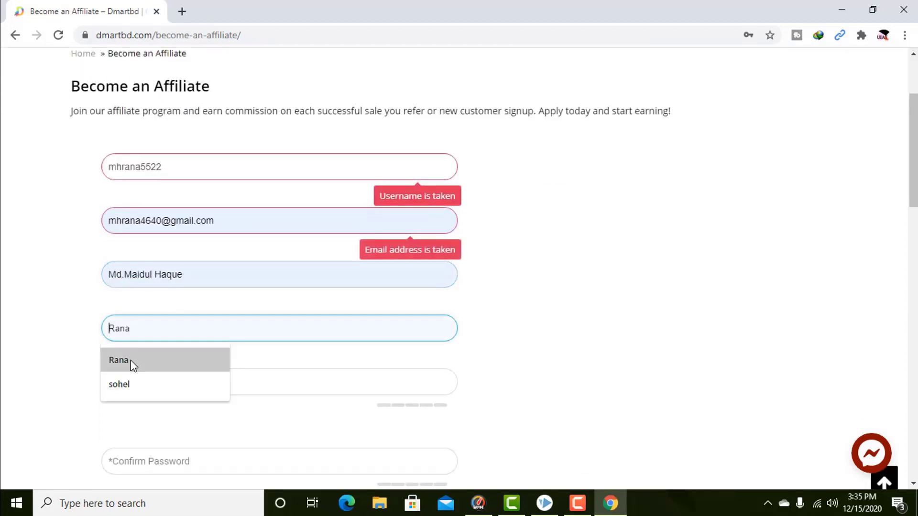
{"action": "left_click", "coordinate": [131, 360]}
Type the account password into the Password field.
{"action": "scroll", "coordinate": [192, 311], "scroll_direction": "down", "scroll_amount": 4}
{"action": "left_click", "coordinate": [180, 251]}
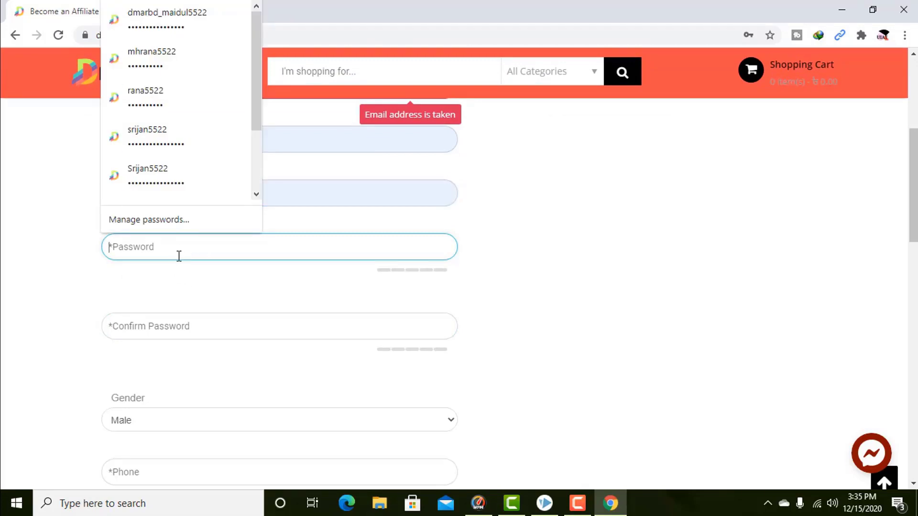
{"action": "type", "text": "r"}
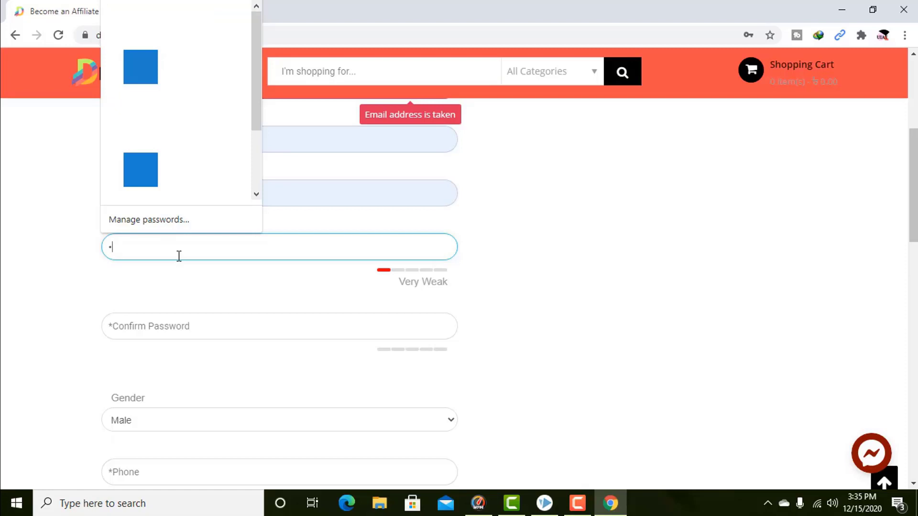
{"action": "type", "text": "abcd"}
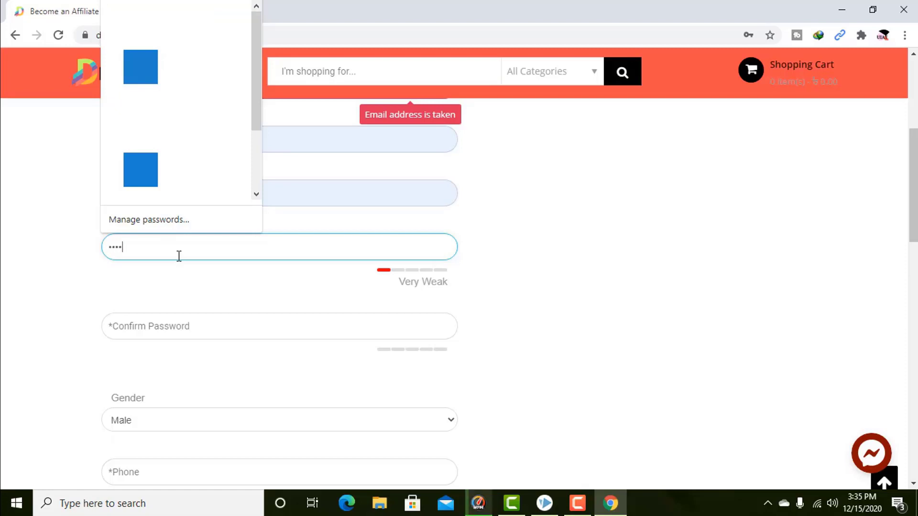
{"action": "type", "text": "1234"}
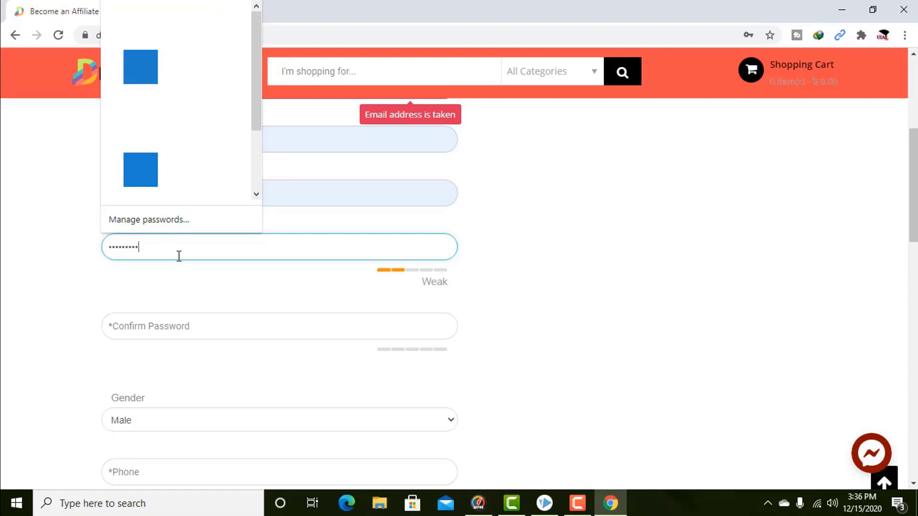
{"action": "left_click", "coordinate": [156, 315]}
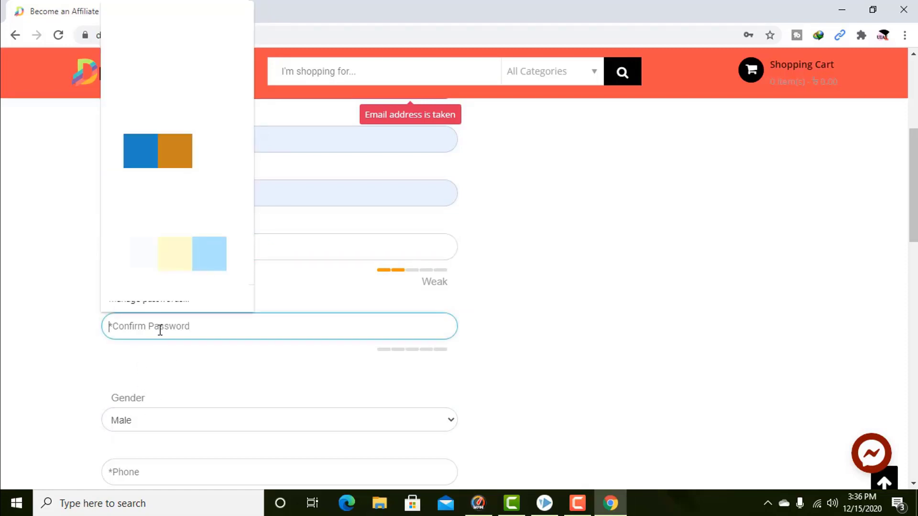
{"action": "type", "text": "abcd1"}
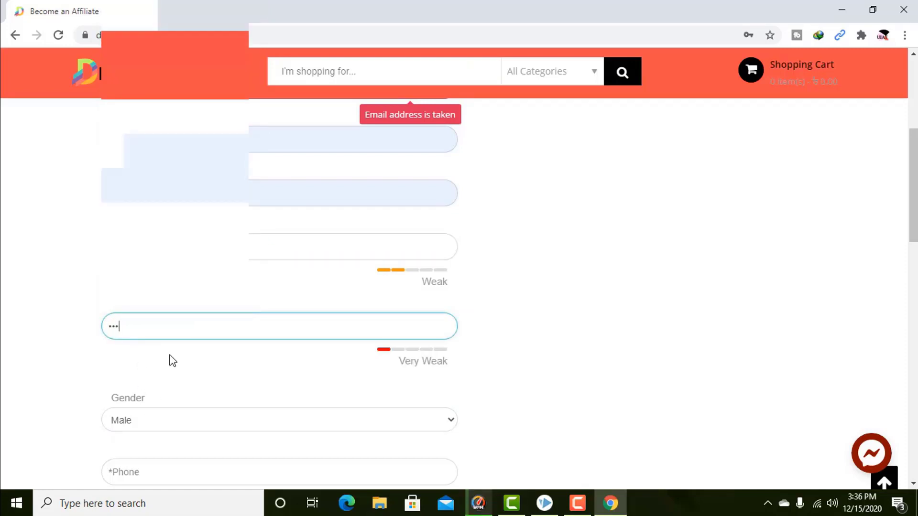
{"action": "type", "text": "1234"}
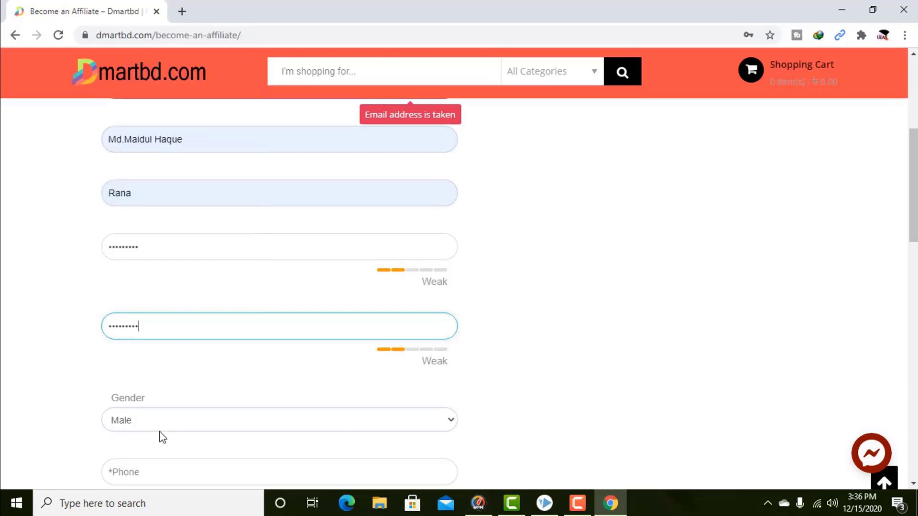
{"action": "scroll", "coordinate": [287, 315], "scroll_direction": "down", "scroll_amount": 3}
{"action": "key", "text": "Tab"}
{"action": "left_click", "coordinate": [227, 262]}
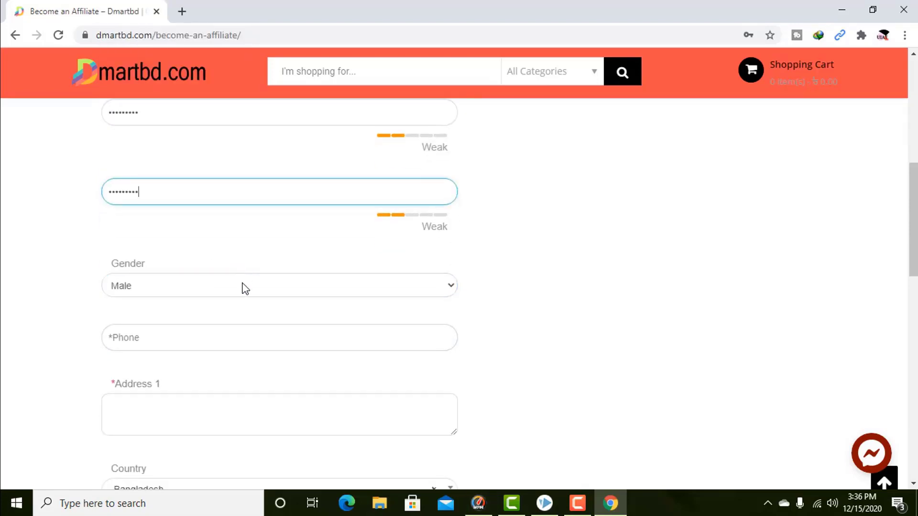
{"action": "scroll", "coordinate": [242, 287], "scroll_direction": "up", "scroll_amount": 3}
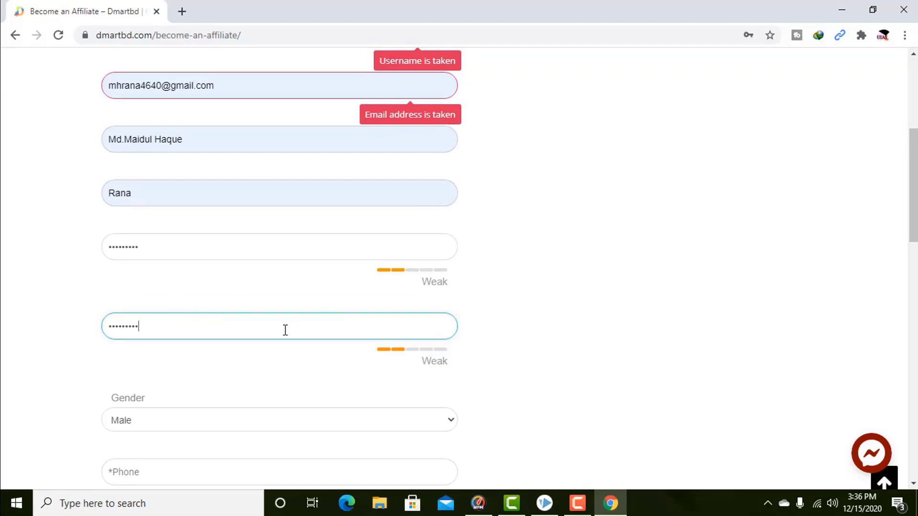
{"action": "scroll", "coordinate": [285, 359], "scroll_direction": "down", "scroll_amount": 3}
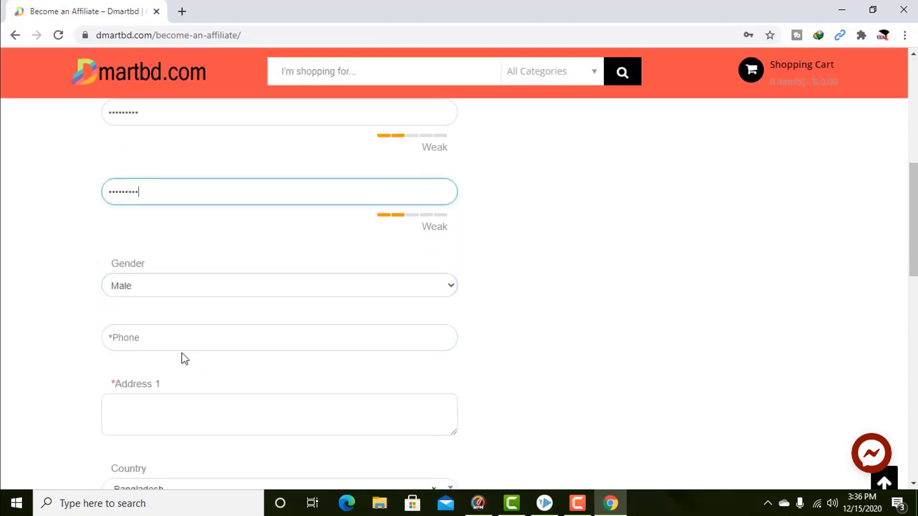
{"action": "left_click", "coordinate": [192, 287]}
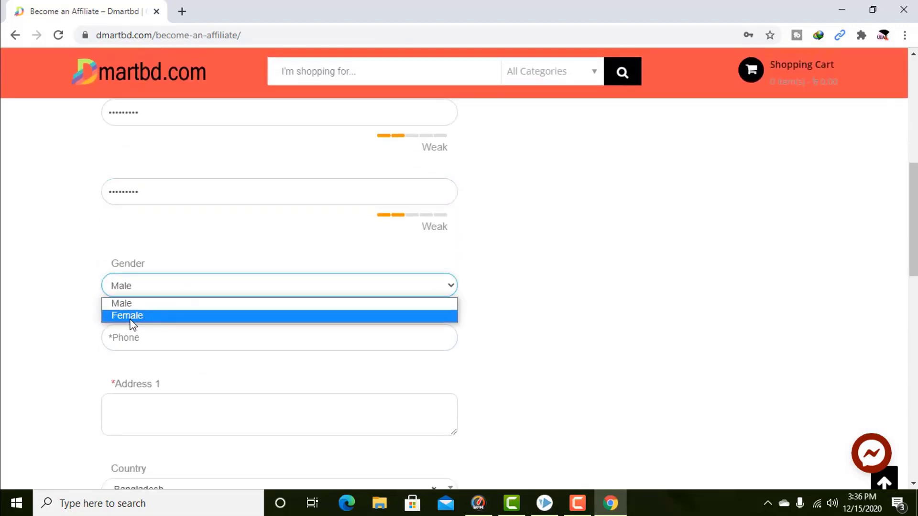
{"action": "left_click", "coordinate": [128, 303]}
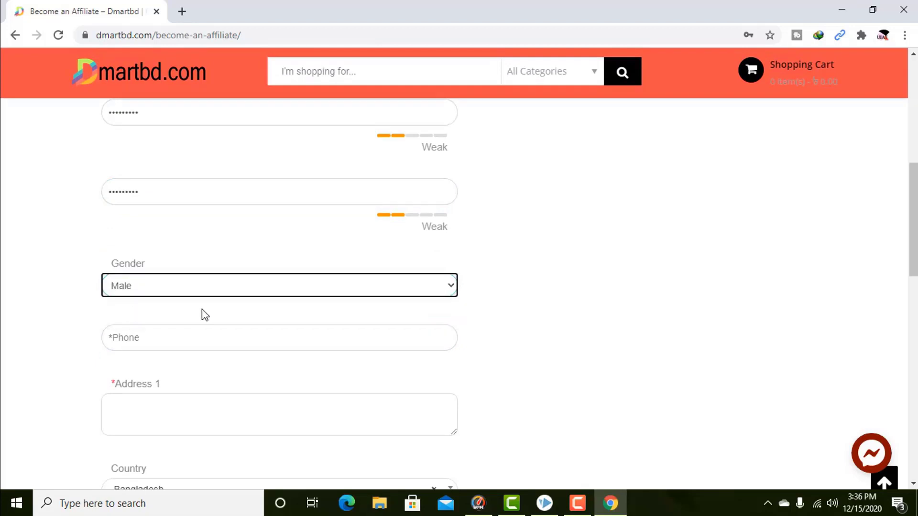
{"action": "scroll", "coordinate": [201, 314], "scroll_direction": "down", "scroll_amount": 2}
Enter the phone number and the Address 1 line on the affiliate form.
{"action": "left_click", "coordinate": [147, 271]}
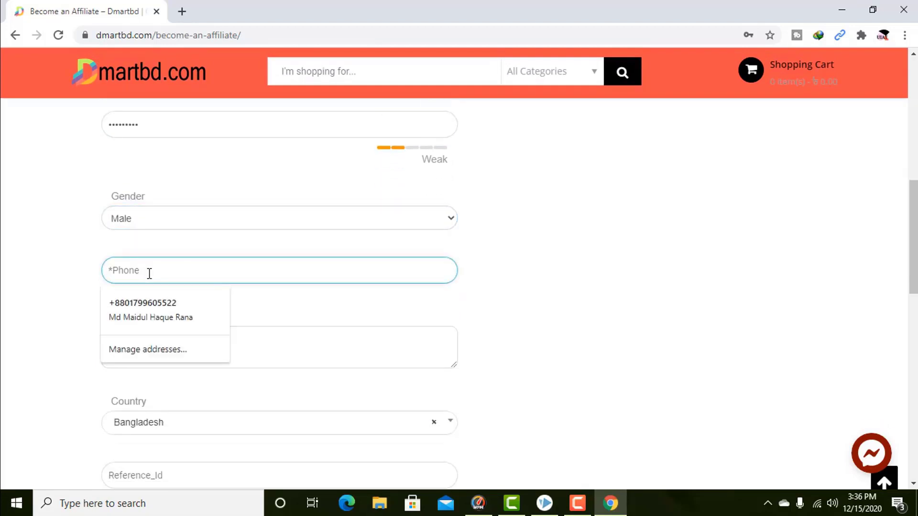
{"action": "type", "text": "01"}
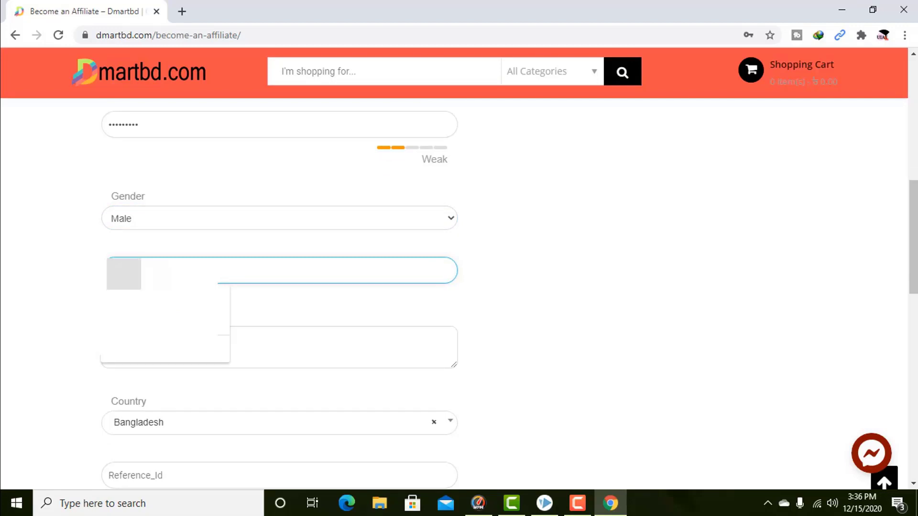
{"action": "left_click", "coordinate": [174, 347]}
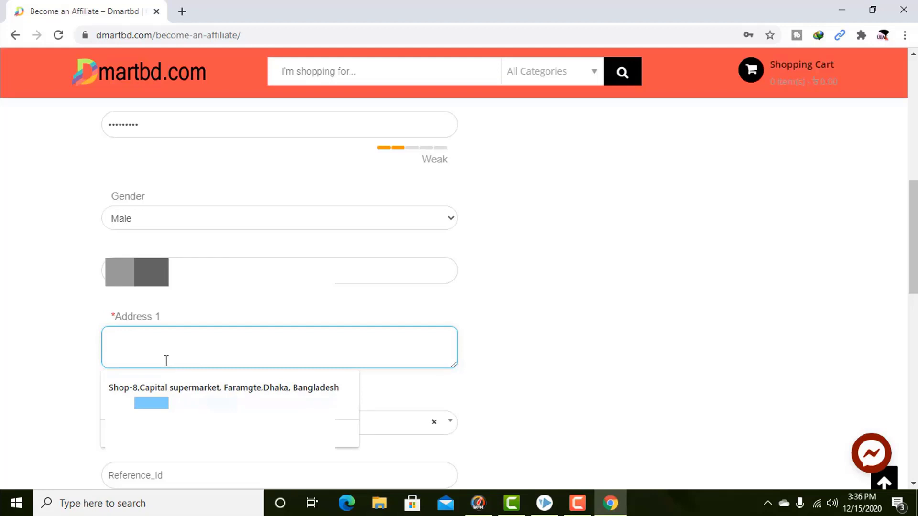
{"action": "type", "text": "dhaka mirp"}
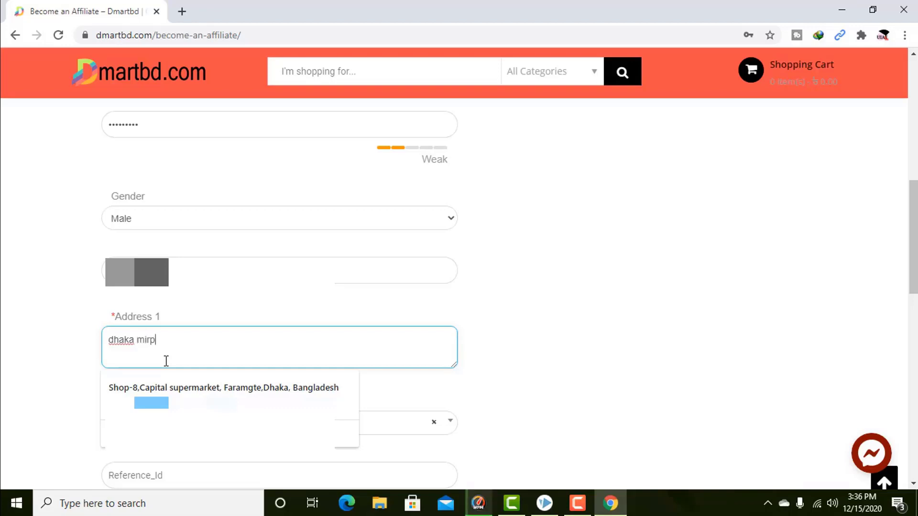
{"action": "type", "text": "ur-"}
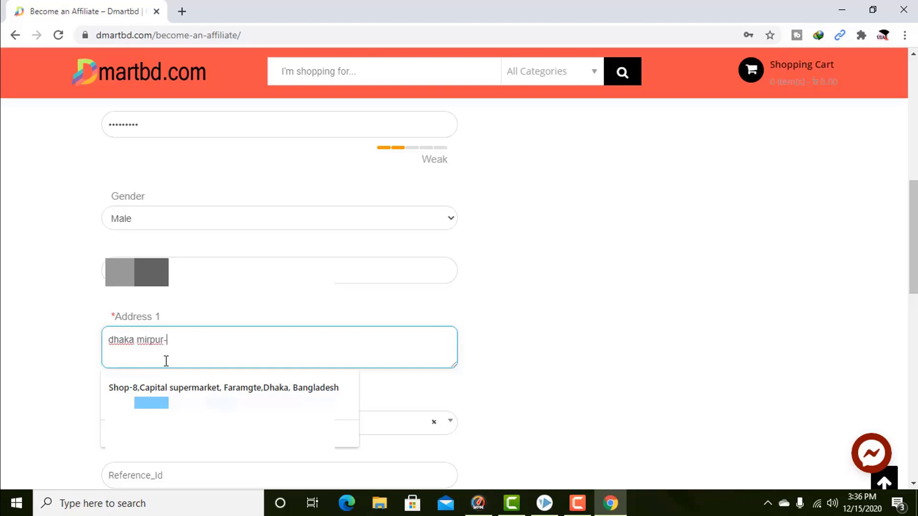
{"action": "type", "text": "10"}
{"action": "scroll", "coordinate": [185, 357], "scroll_direction": "down", "scroll_amount": 3}
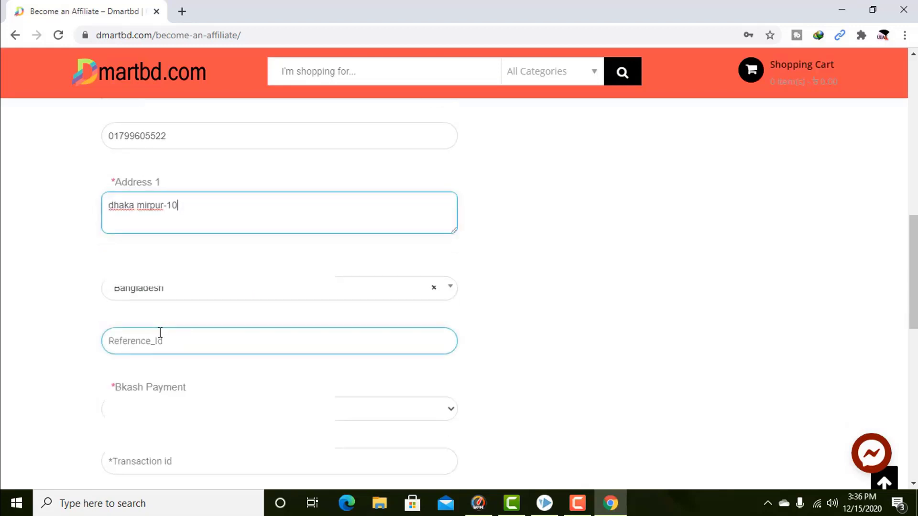
Set the Reference_Id field to 'dmartbd'.
{"action": "scroll", "coordinate": [220, 326], "scroll_direction": "down", "scroll_amount": 1}
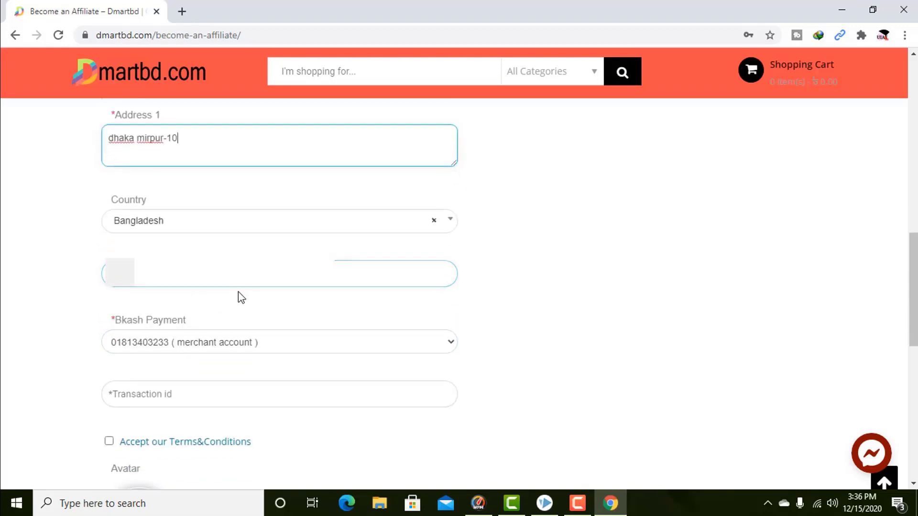
{"action": "left_click", "coordinate": [167, 273]}
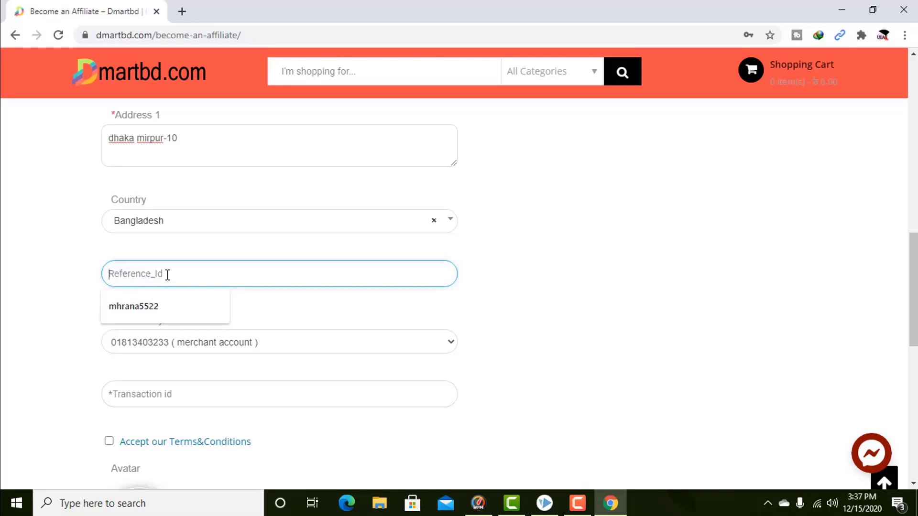
{"action": "type", "text": "dmar"}
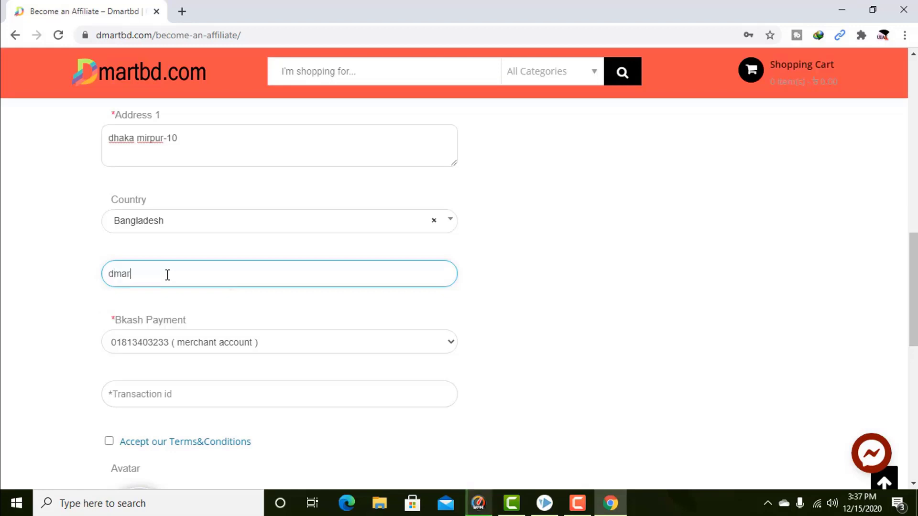
{"action": "type", "text": "tbd"}
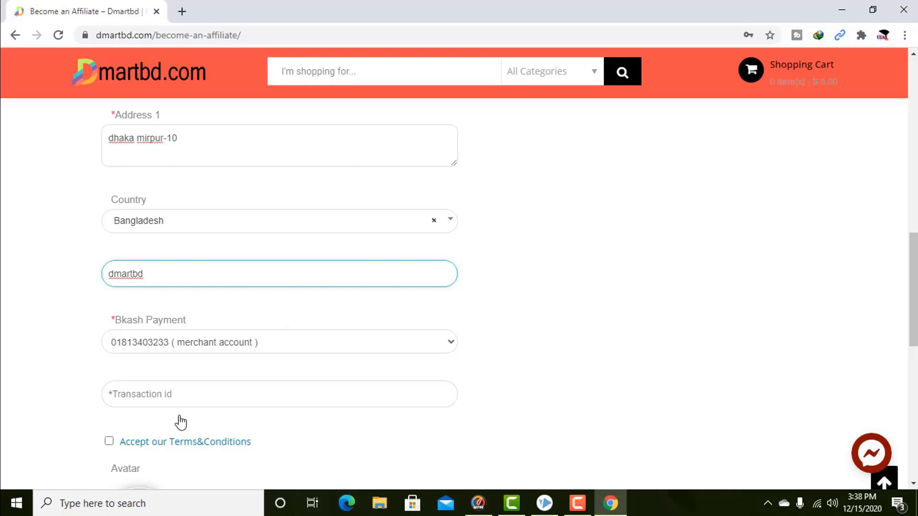
Choose the Personal account for Bkash Payment and enter a transaction ID.
{"action": "left_click", "coordinate": [178, 344]}
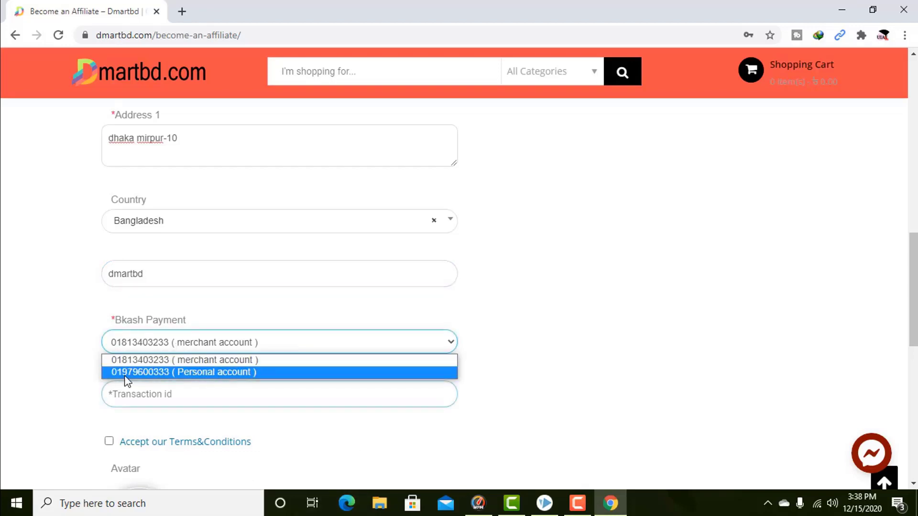
{"action": "left_click", "coordinate": [234, 373]}
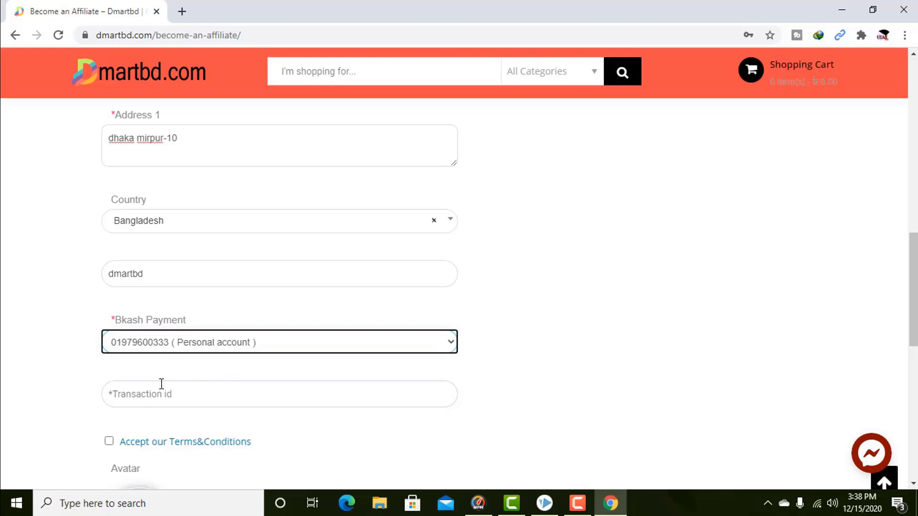
{"action": "scroll", "coordinate": [205, 378], "scroll_direction": "down", "scroll_amount": 1}
{"action": "left_click", "coordinate": [175, 327]}
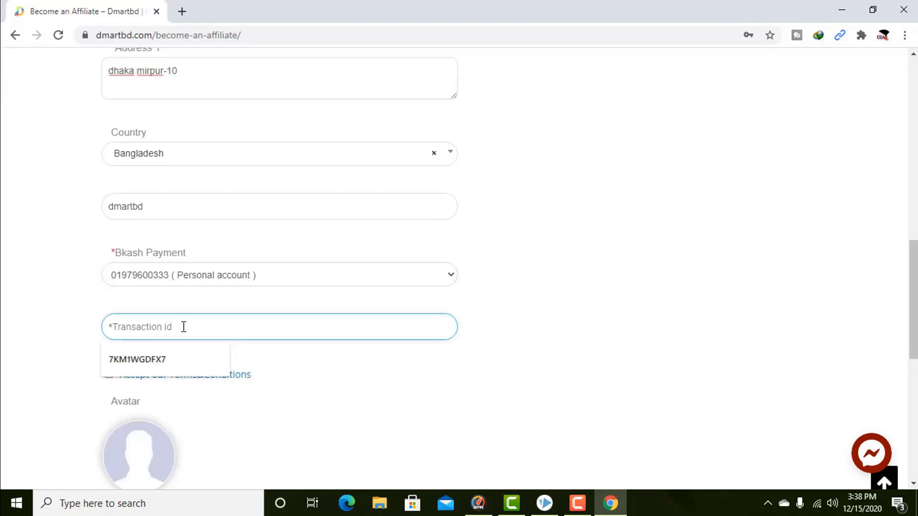
{"action": "type", "text": "k"}
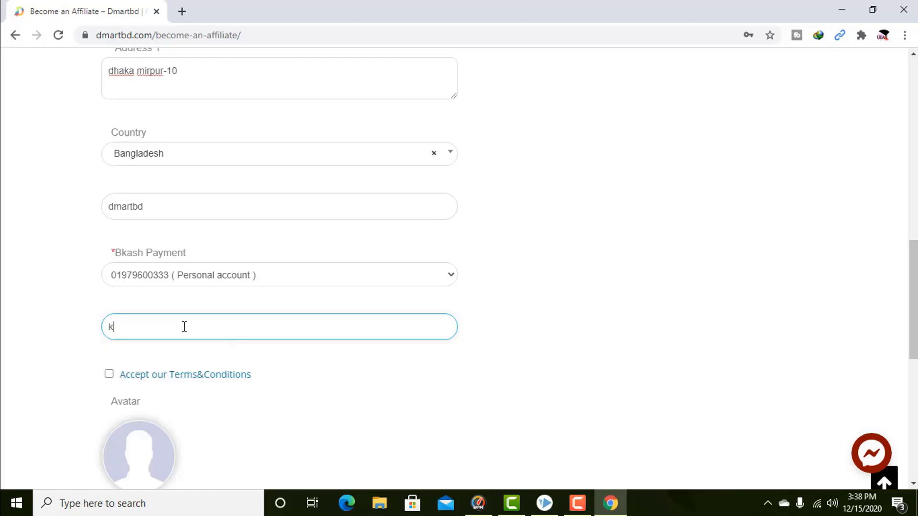
{"action": "type", "text": "hgfgdgg"}
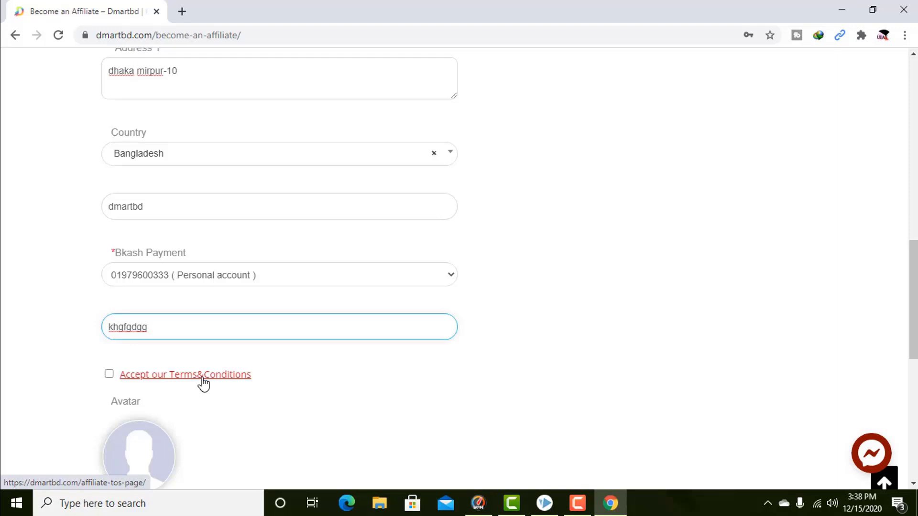
Accept the Terms & Conditions and submit the affiliate registration with Register.
{"action": "scroll", "coordinate": [71, 264], "scroll_direction": "down", "scroll_amount": 3}
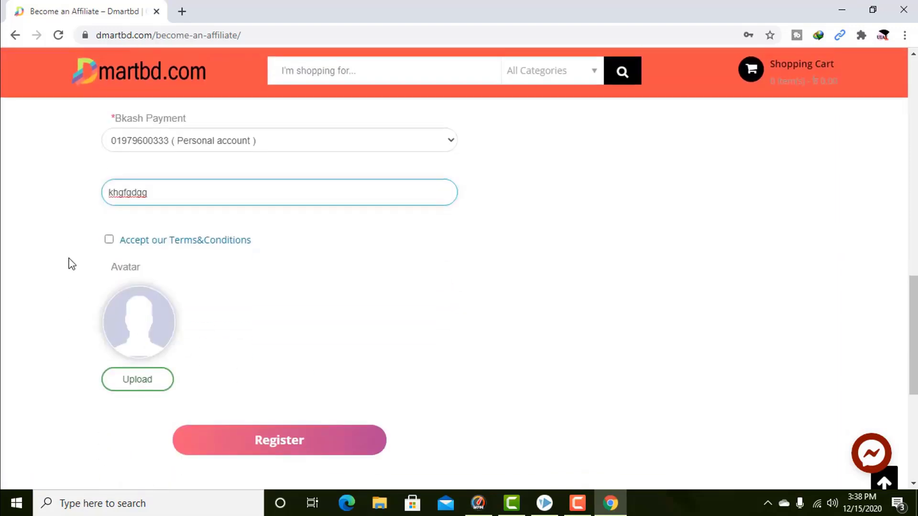
{"action": "left_click", "coordinate": [109, 240]}
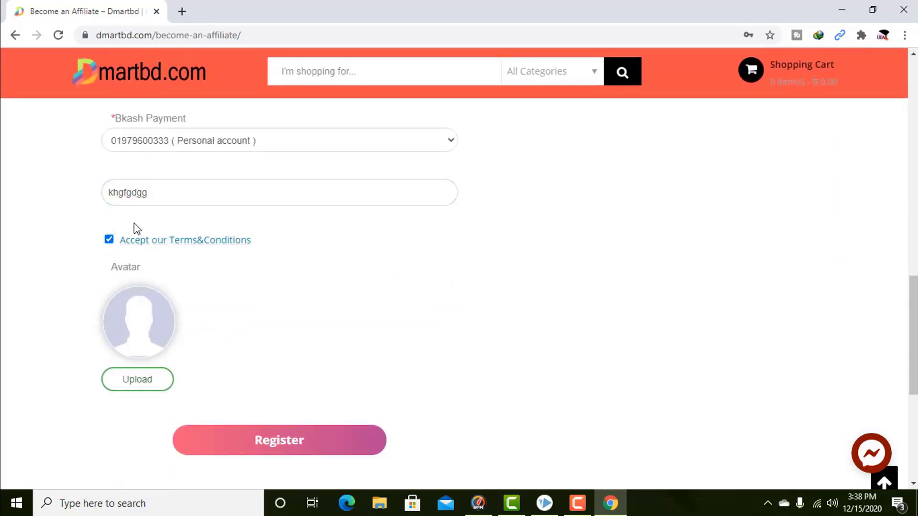
{"action": "scroll", "coordinate": [328, 312], "scroll_direction": "down", "scroll_amount": 2}
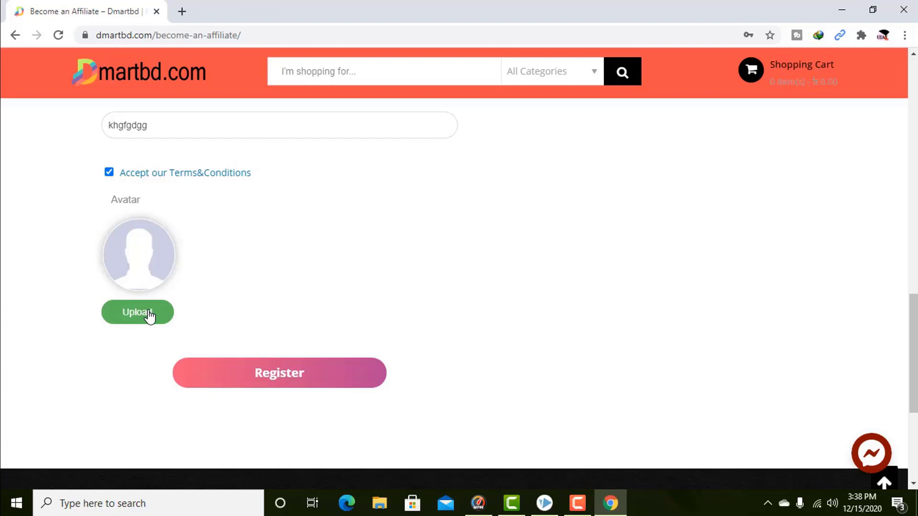
{"action": "left_click", "coordinate": [368, 386]}
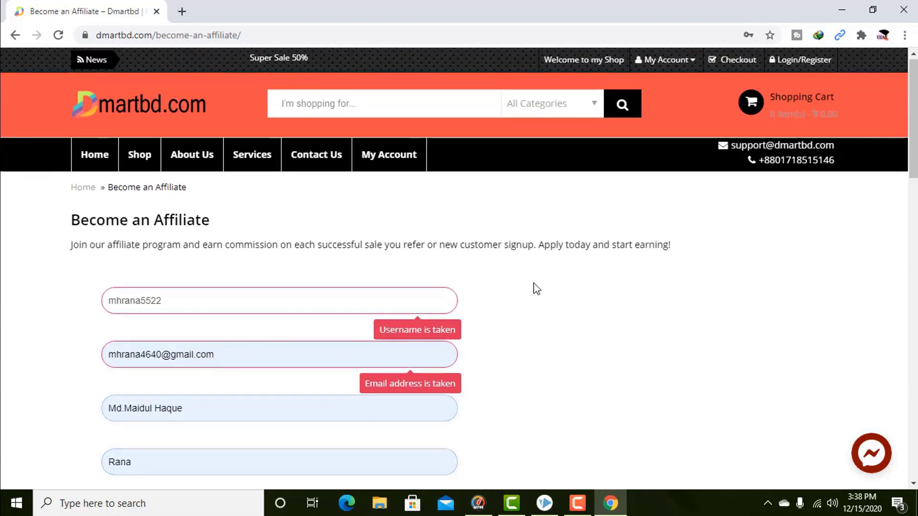
{"action": "scroll", "coordinate": [537, 289], "scroll_direction": "down", "scroll_amount": 15}
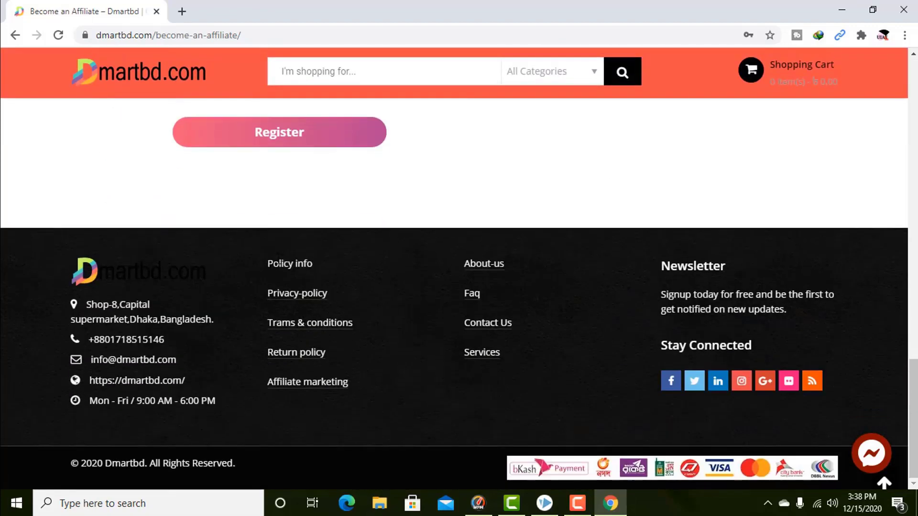
{"action": "scroll", "coordinate": [332, 244], "scroll_direction": "up", "scroll_amount": 10}
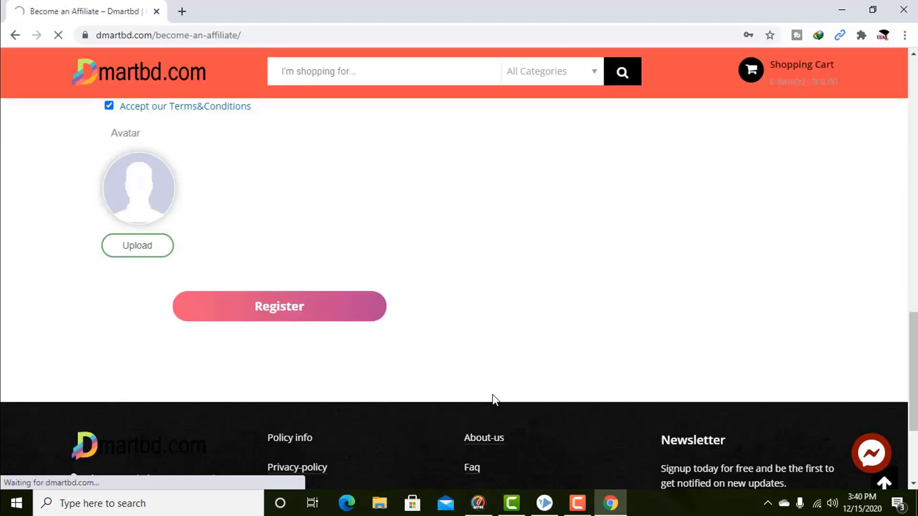
Log in with the new affiliate account's username and password after 'Successfully Registered!'.
{"action": "scroll", "coordinate": [470, 414], "scroll_direction": "up", "scroll_amount": 3}
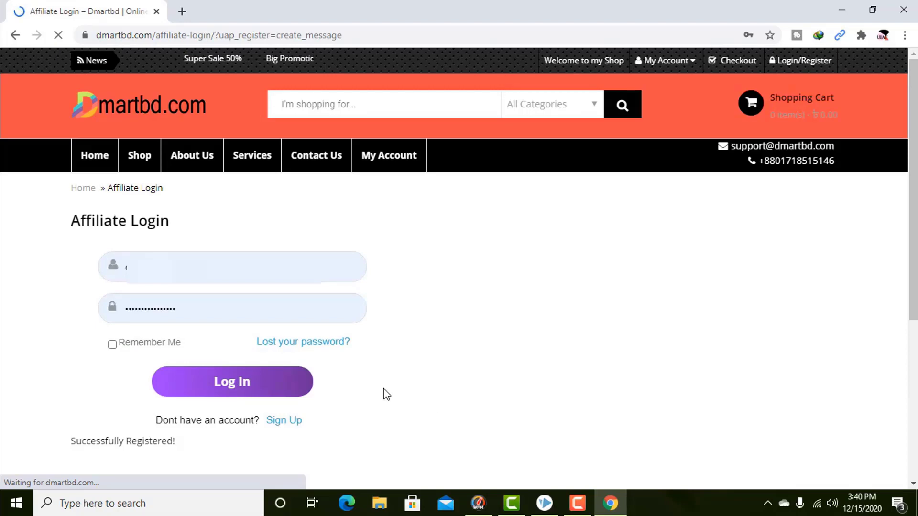
{"action": "scroll", "coordinate": [200, 429], "scroll_direction": "down", "scroll_amount": 2}
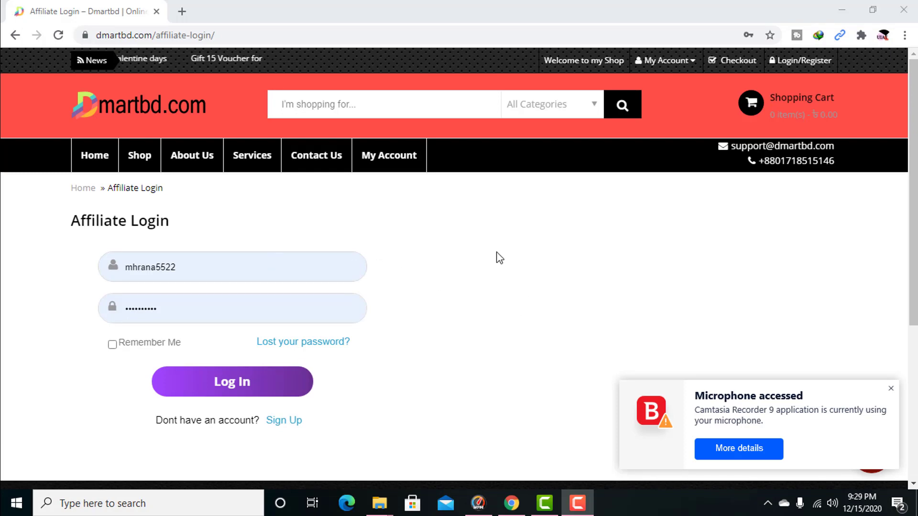
{"action": "left_click", "coordinate": [235, 382]}
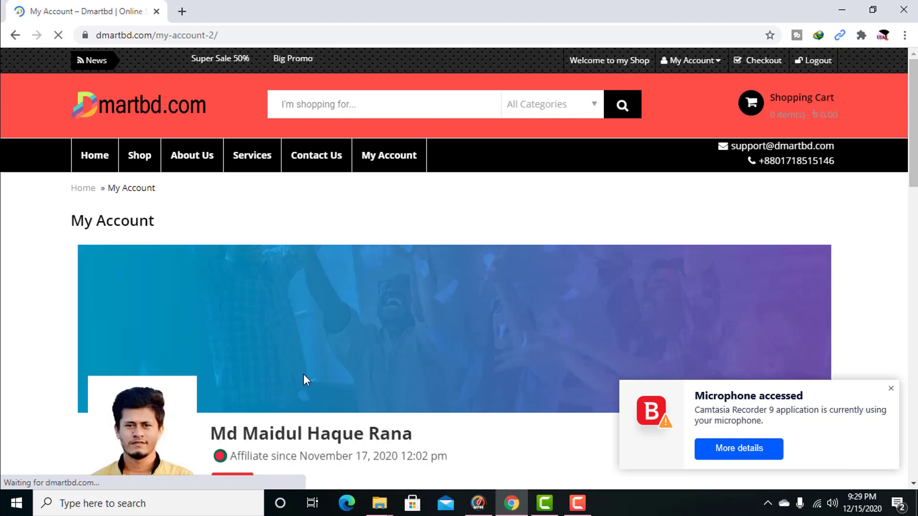
Dismiss the microphone notification and review the dashboard's referral, earnings and balance cards.
{"action": "left_click", "coordinate": [893, 388]}
{"action": "scroll", "coordinate": [537, 270], "scroll_direction": "down", "scroll_amount": 3}
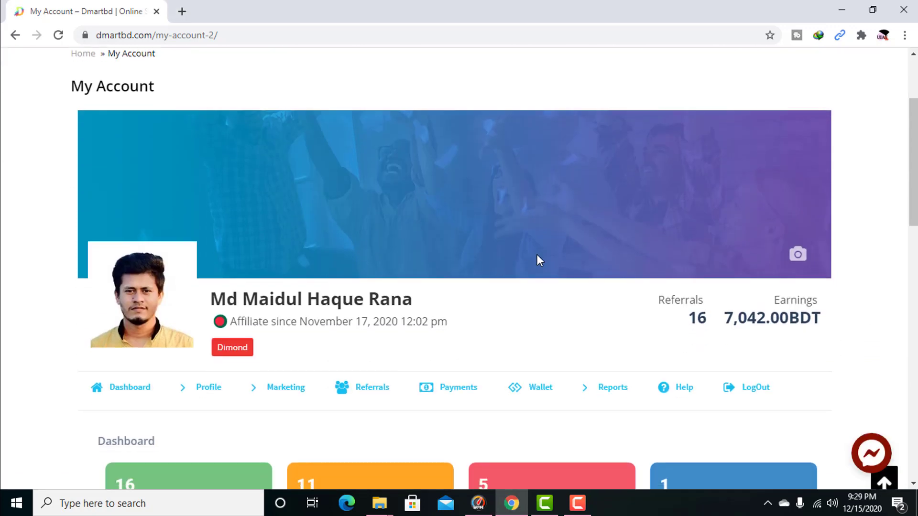
{"action": "scroll", "coordinate": [454, 297], "scroll_direction": "down", "scroll_amount": 3}
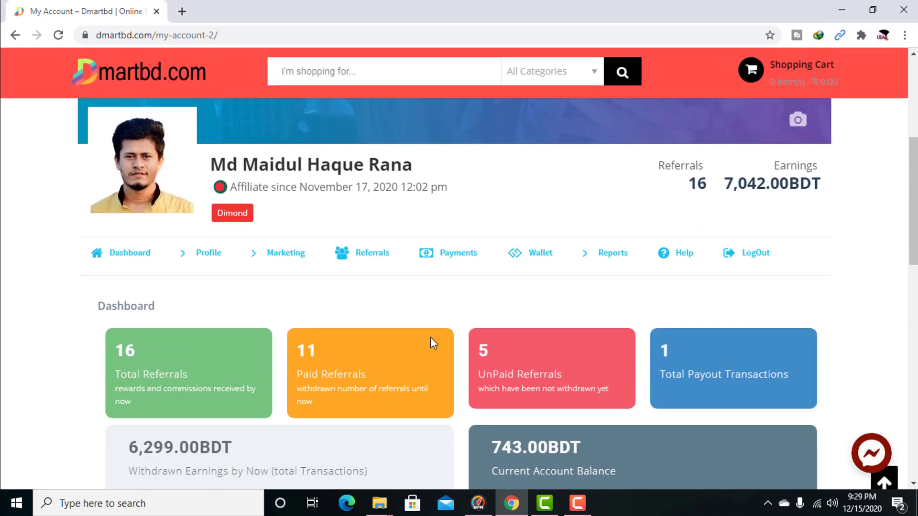
{"action": "scroll", "coordinate": [443, 328], "scroll_direction": "up", "scroll_amount": 1}
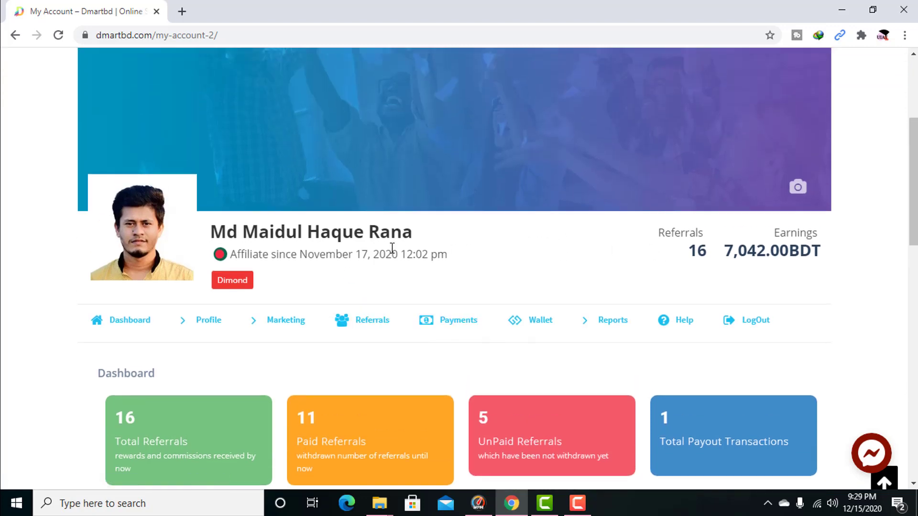
{"action": "scroll", "coordinate": [430, 273], "scroll_direction": "down", "scroll_amount": 7}
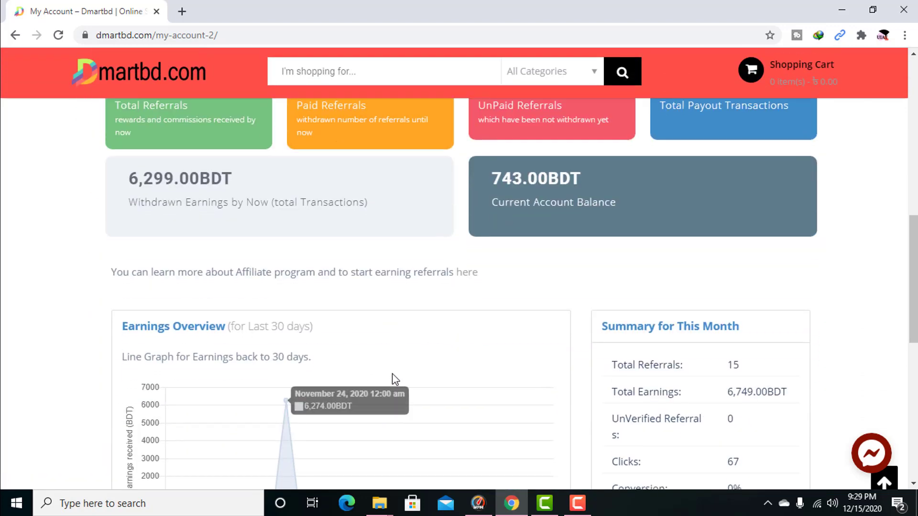
{"action": "scroll", "coordinate": [392, 374], "scroll_direction": "down", "scroll_amount": 3}
{"action": "scroll", "coordinate": [500, 402], "scroll_direction": "up", "scroll_amount": 4}
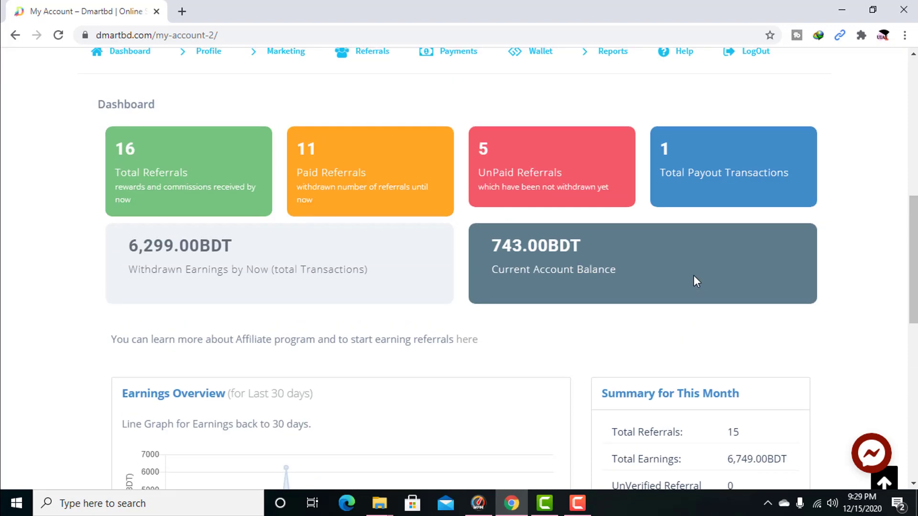
{"action": "scroll", "coordinate": [695, 281], "scroll_direction": "up", "scroll_amount": 4}
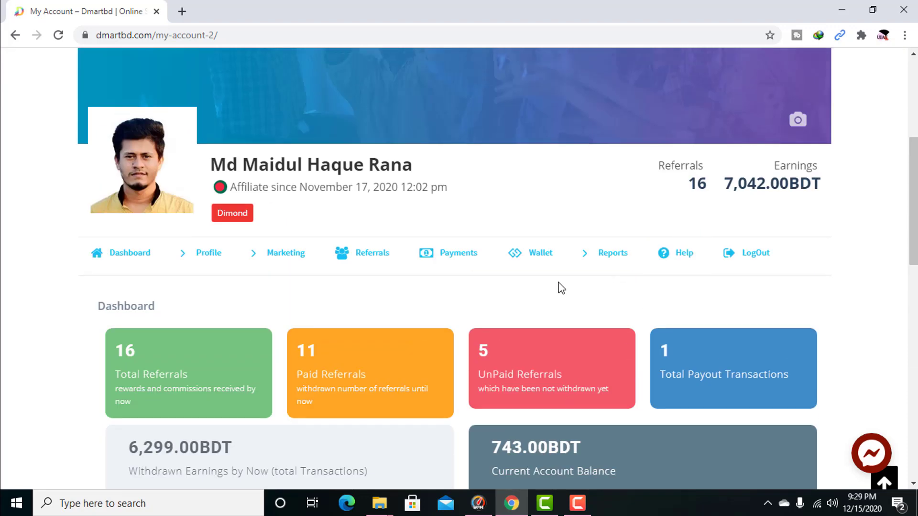
{"action": "scroll", "coordinate": [500, 294], "scroll_direction": "down", "scroll_amount": 3}
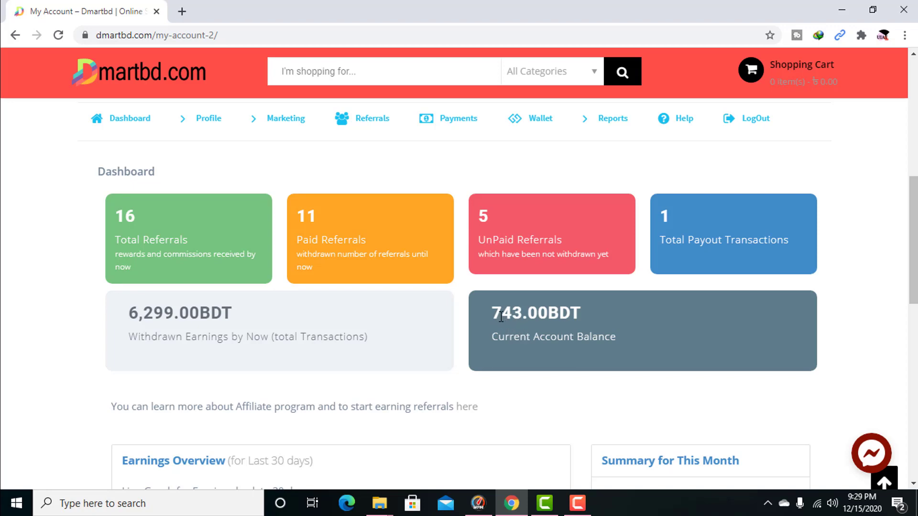
{"action": "scroll", "coordinate": [395, 385], "scroll_direction": "up", "scroll_amount": 3}
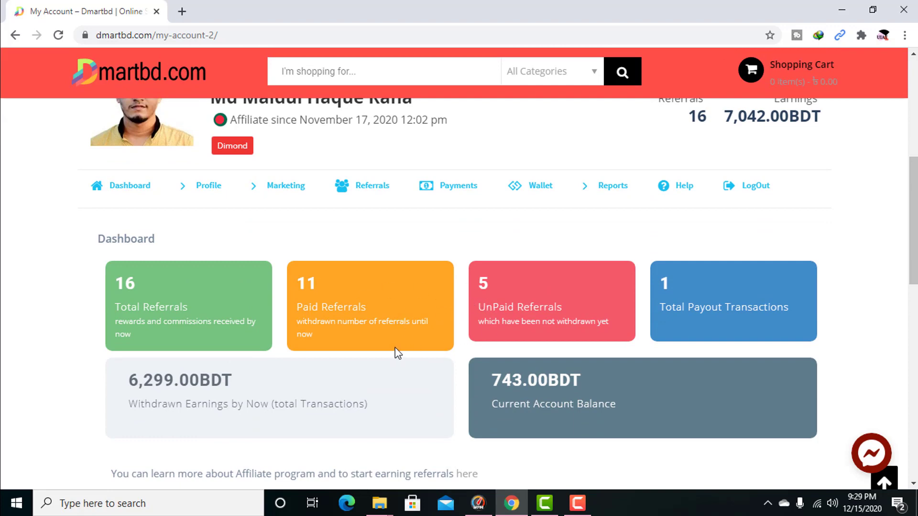
{"action": "scroll", "coordinate": [395, 352], "scroll_direction": "down", "scroll_amount": 3}
{"action": "scroll", "coordinate": [362, 369], "scroll_direction": "down", "scroll_amount": 3}
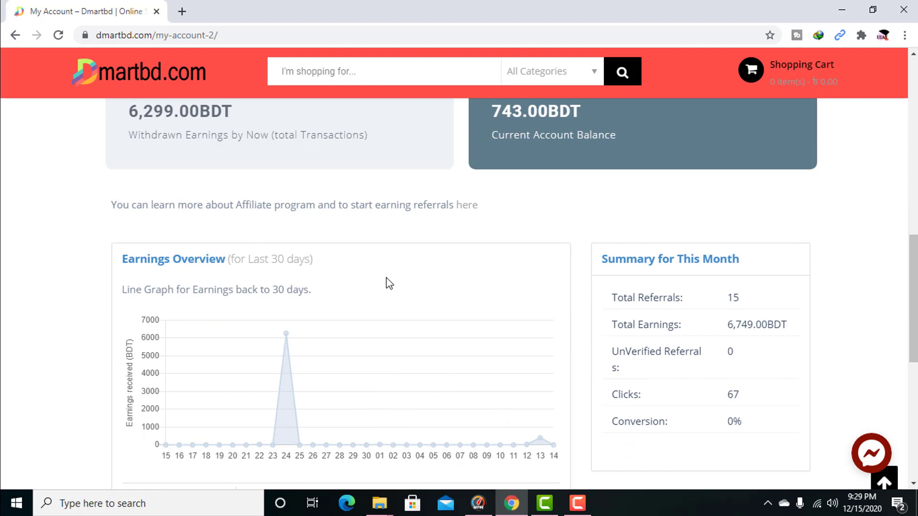
{"action": "scroll", "coordinate": [387, 283], "scroll_direction": "up", "scroll_amount": 5}
{"action": "scroll", "coordinate": [388, 278], "scroll_direction": "up", "scroll_amount": 2}
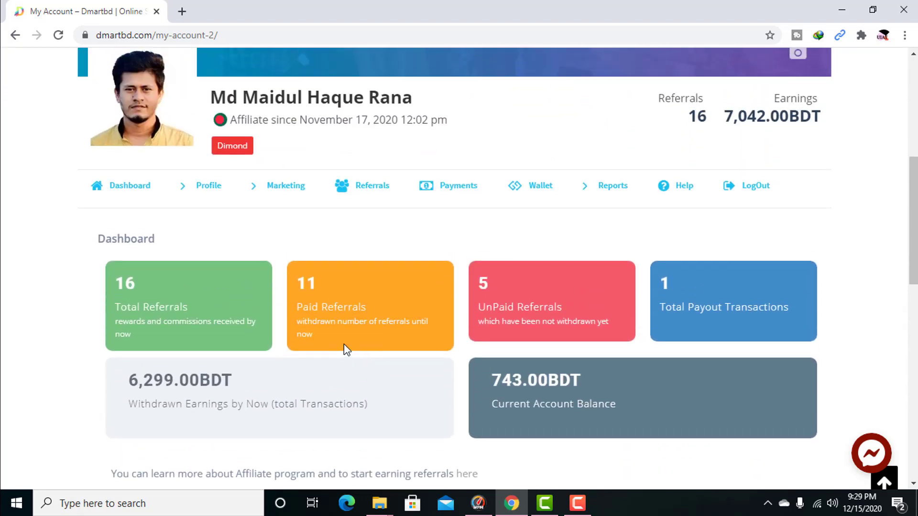
{"action": "scroll", "coordinate": [348, 240], "scroll_direction": "up", "scroll_amount": 2}
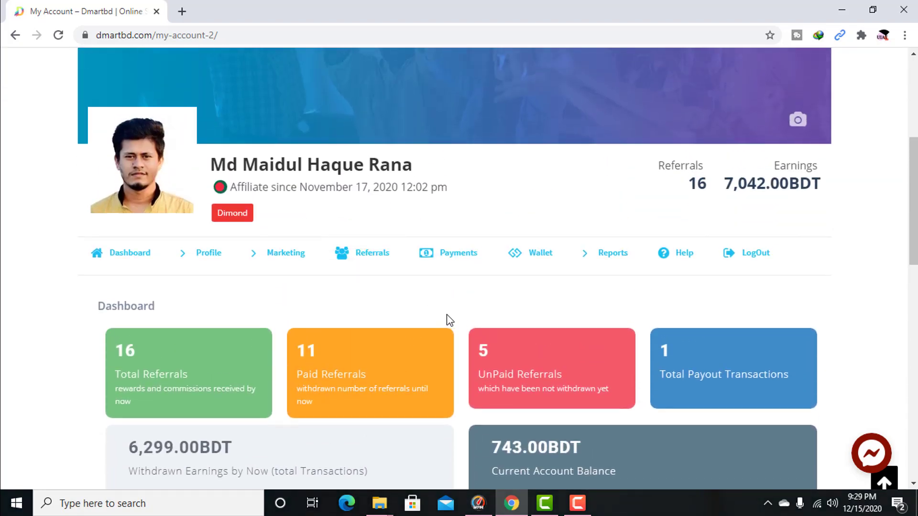
{"action": "scroll", "coordinate": [444, 316], "scroll_direction": "down", "scroll_amount": 2}
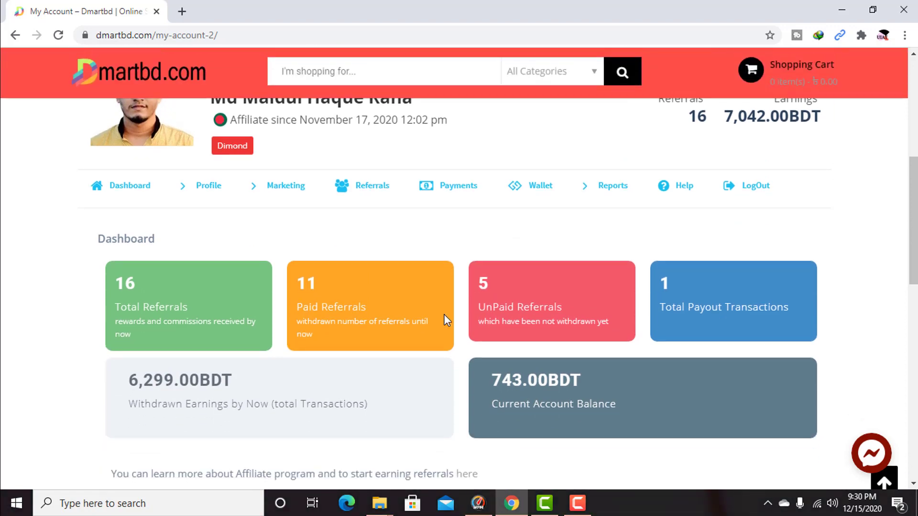
{"action": "scroll", "coordinate": [445, 313], "scroll_direction": "up", "scroll_amount": 2}
{"action": "scroll", "coordinate": [437, 334], "scroll_direction": "down", "scroll_amount": 2}
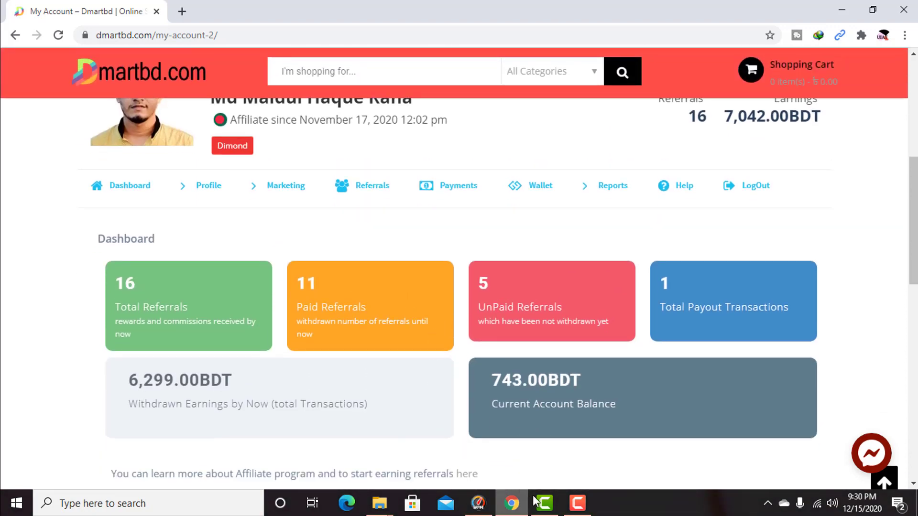
{"action": "left_click", "coordinate": [577, 507]}
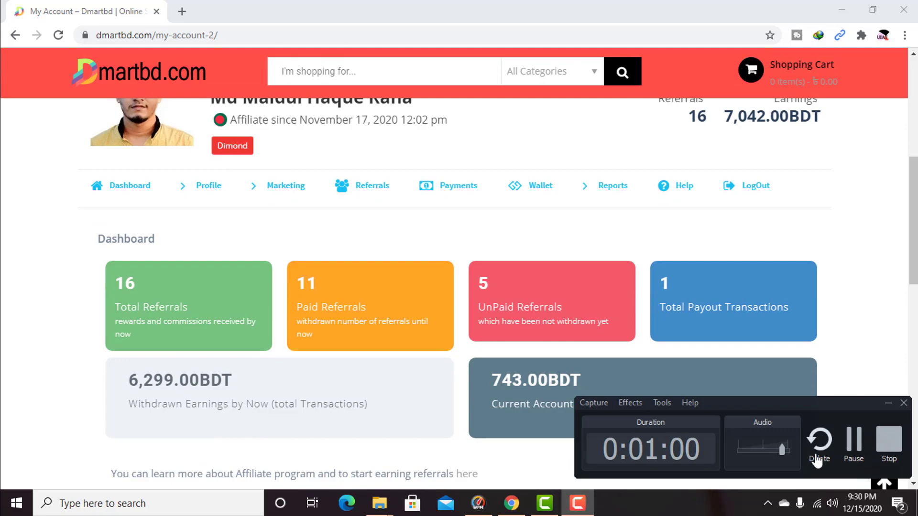